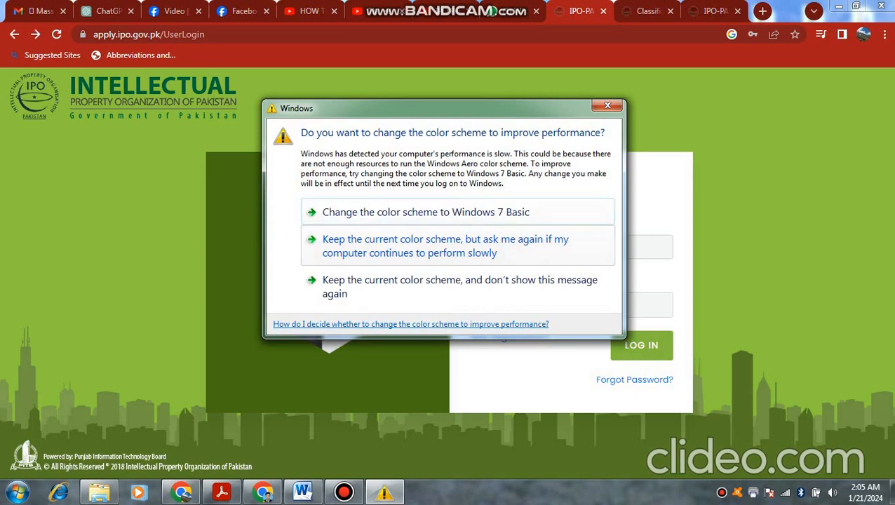
Dismiss the Windows color scheme prompt and check the saved accounts offered for the login form's user name.
{"action": "left_click", "coordinate": [608, 106]}
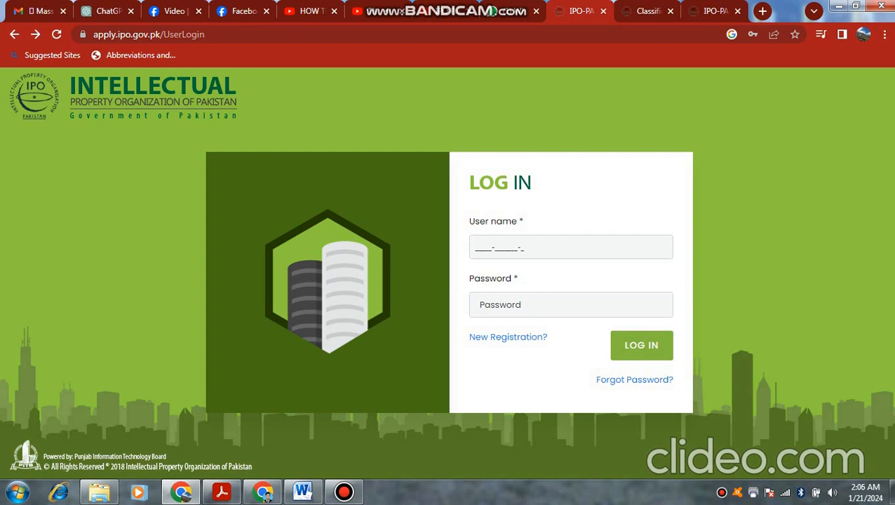
{"action": "left_click", "coordinate": [548, 247]}
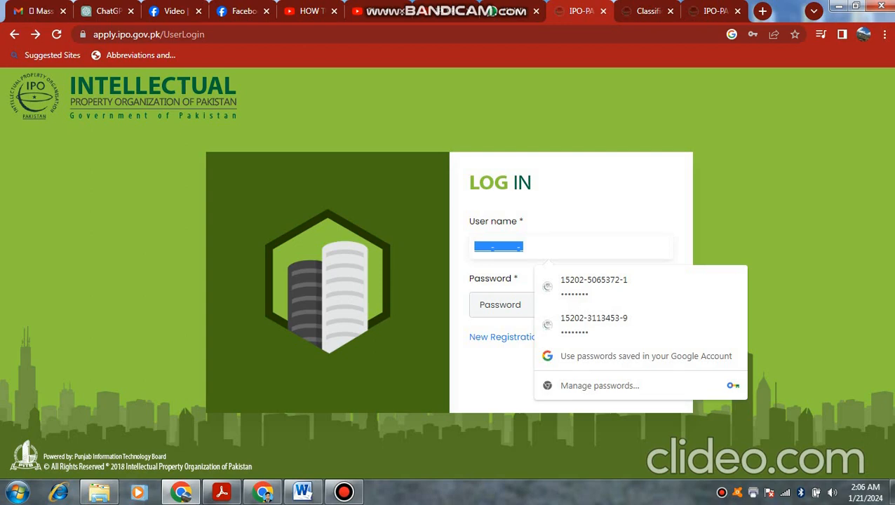
{"action": "left_click", "coordinate": [595, 202]}
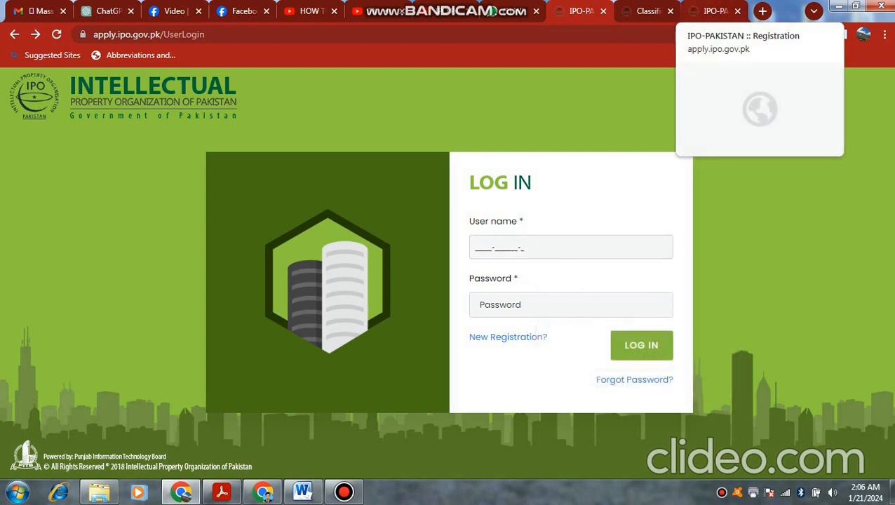
On the New User Registration page, set the service provider to TELENOR and go through the CNIC, mobile number and email fields.
{"action": "left_click", "coordinate": [714, 10]}
{"action": "left_click", "coordinate": [281, 242]}
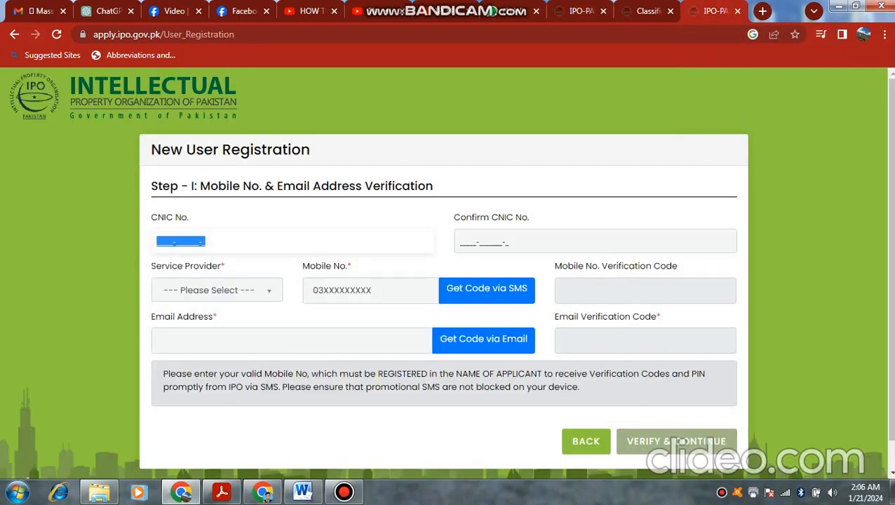
{"action": "left_click", "coordinate": [595, 241]}
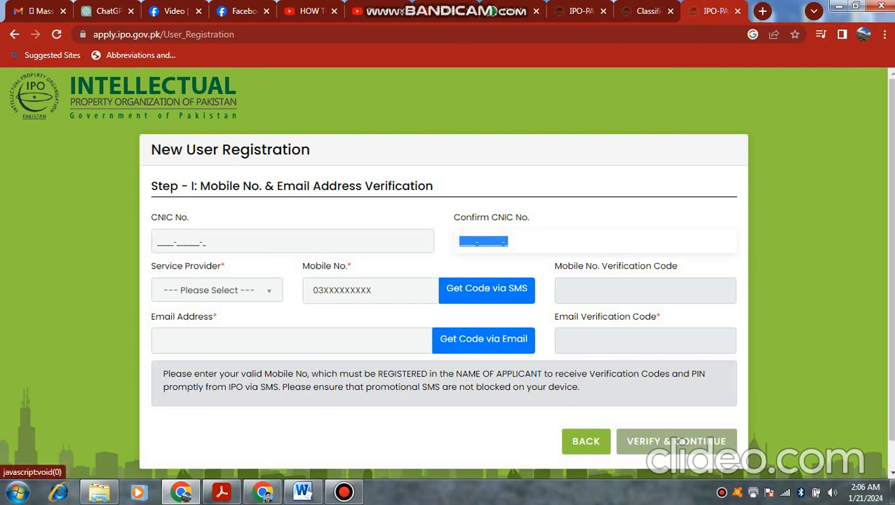
{"action": "left_click", "coordinate": [217, 290]}
{"action": "left_click", "coordinate": [217, 368]}
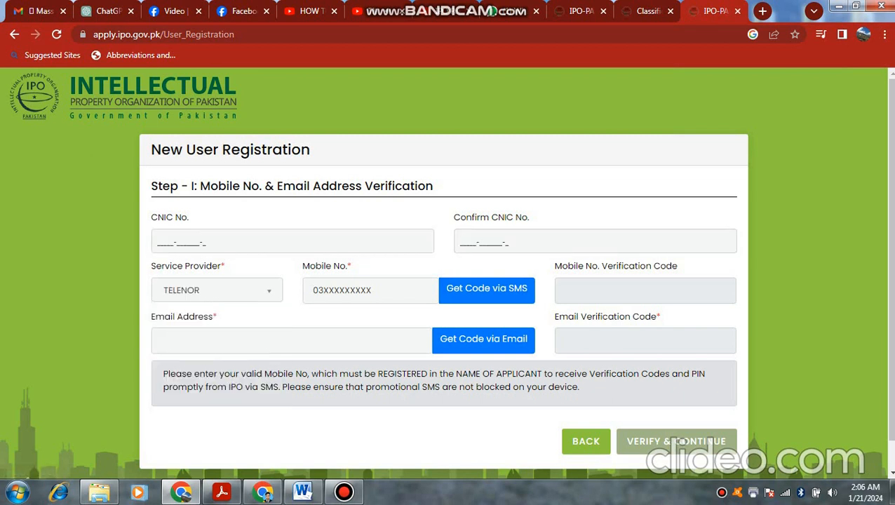
{"action": "left_click", "coordinate": [371, 291]}
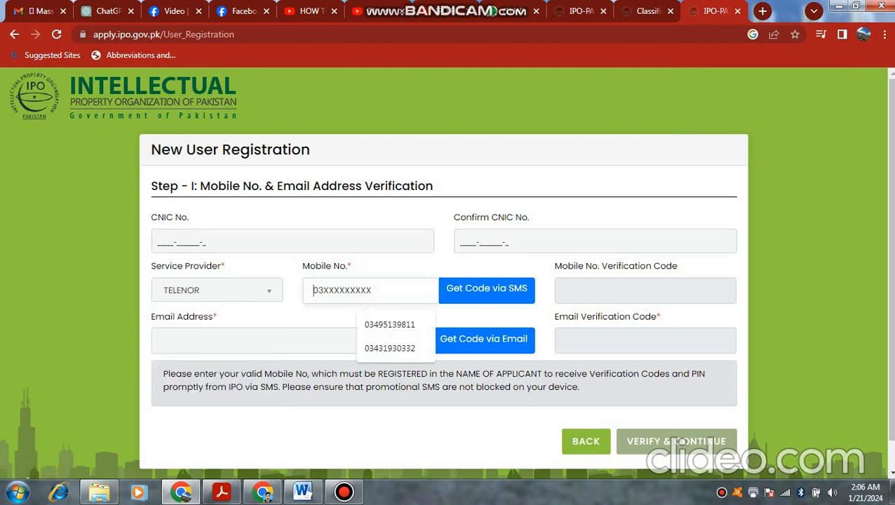
{"action": "left_click", "coordinate": [267, 341]}
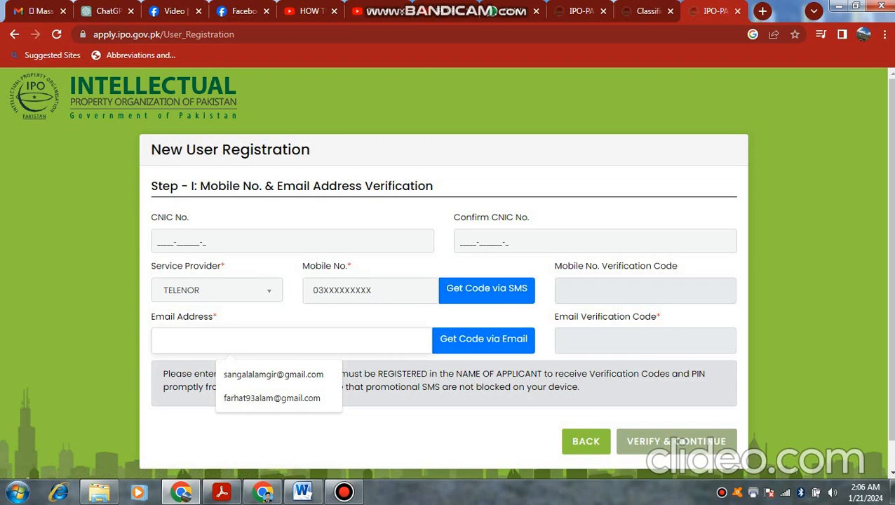
{"action": "key", "text": "Escape"}
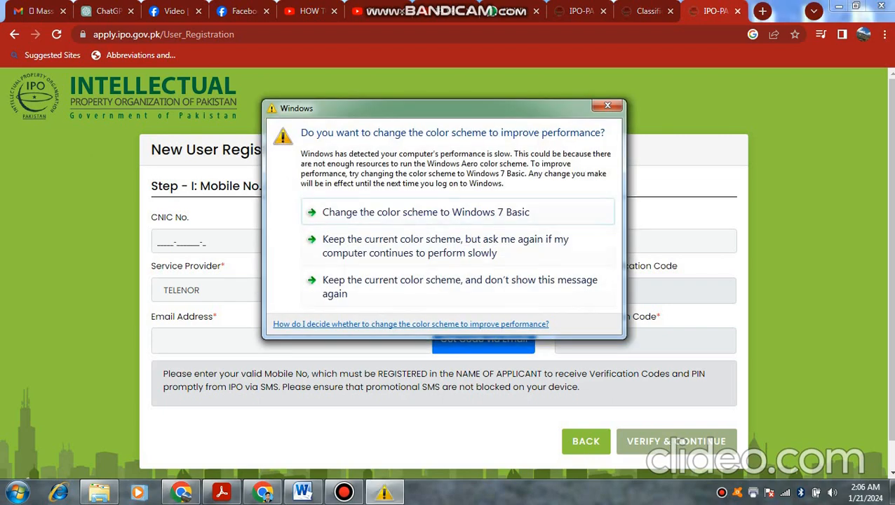
{"action": "left_click", "coordinate": [608, 105]}
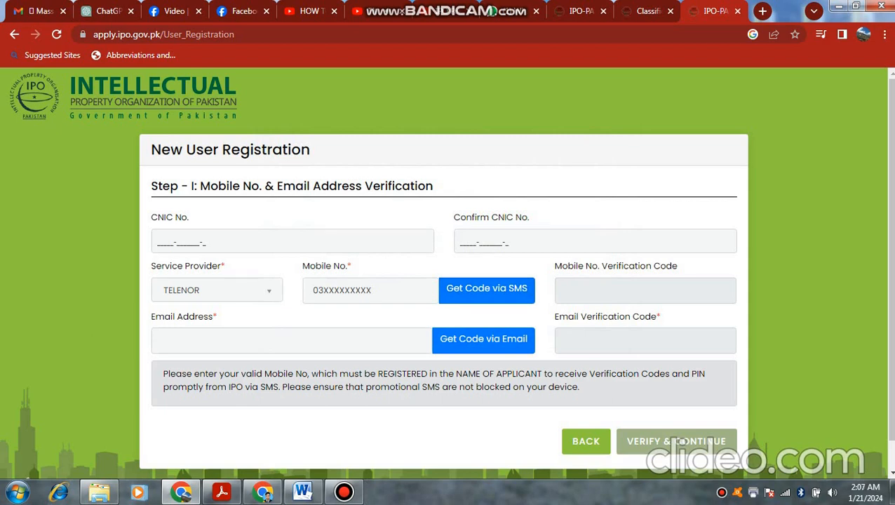
Return to the IPO login page and log in with the second saved account's user name and password.
{"action": "left_click", "coordinate": [581, 12]}
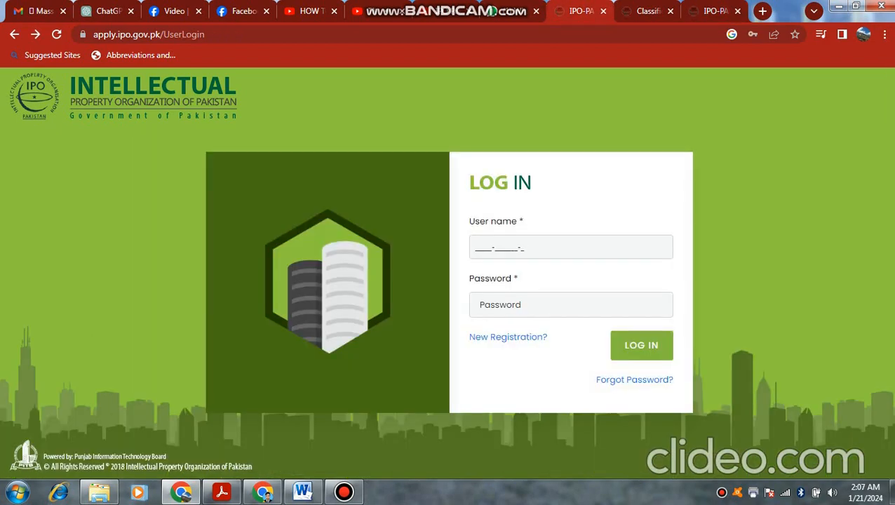
{"action": "left_click", "coordinate": [565, 247]}
{"action": "key", "text": "Down"}
{"action": "key", "text": "Down"}
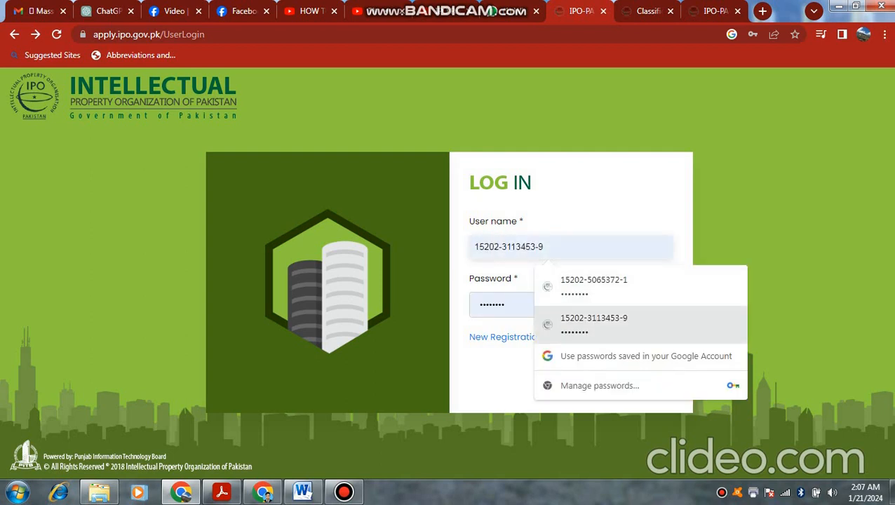
{"action": "key", "text": "Return"}
{"action": "key", "text": "Return"}
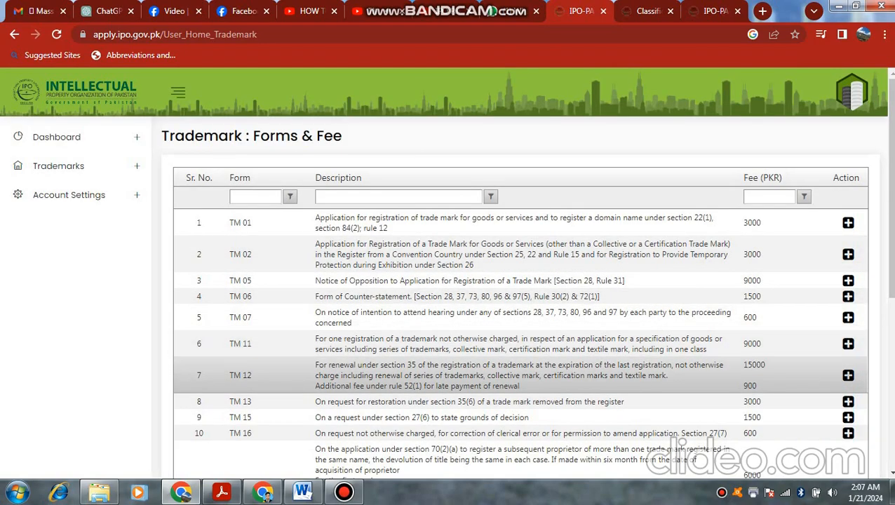
Open the TM 55 search request from the trademark forms list and open its existing Class 43 application for editing.
{"action": "scroll", "coordinate": [519, 372], "scroll_direction": "down", "scroll_amount": 1}
{"action": "scroll", "coordinate": [519, 358], "scroll_direction": "down", "scroll_amount": 5}
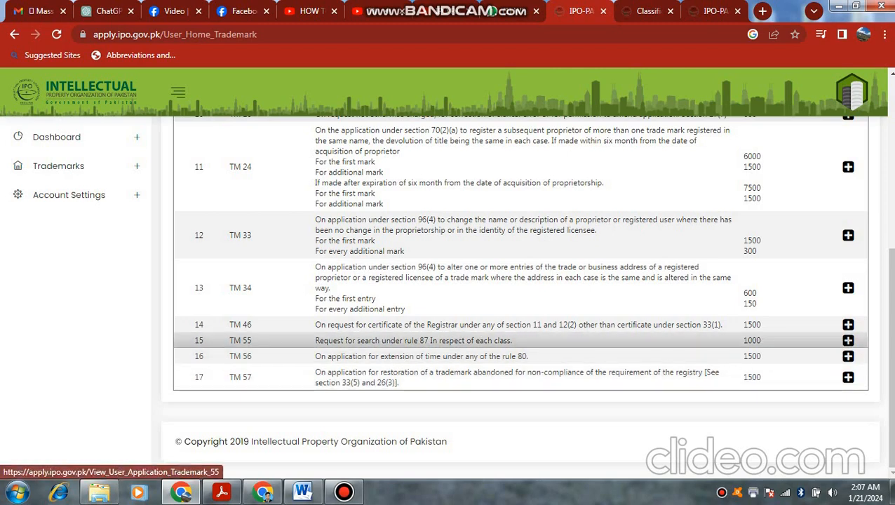
{"action": "left_click", "coordinate": [848, 341]}
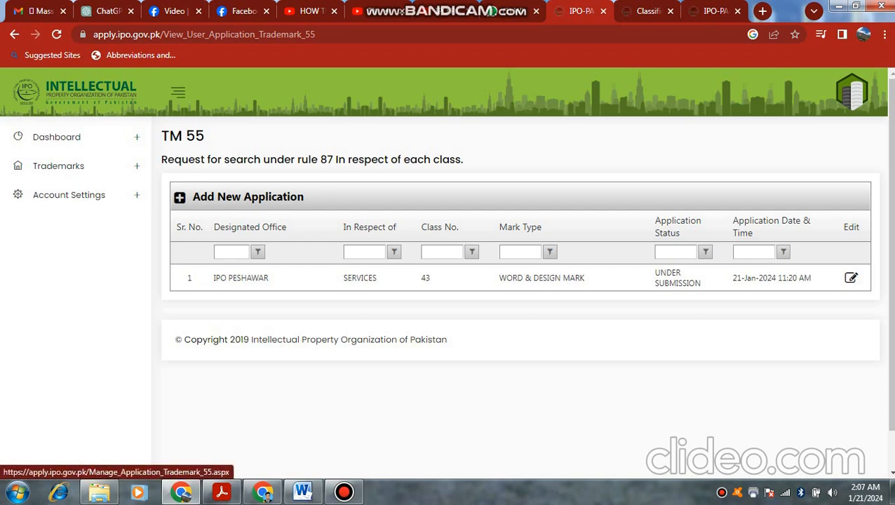
{"action": "left_click", "coordinate": [247, 197]}
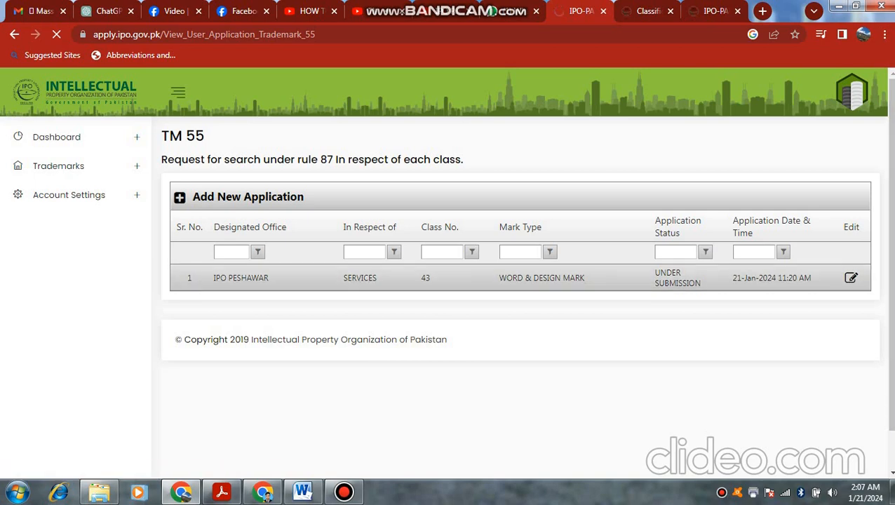
{"action": "left_click", "coordinate": [851, 278]}
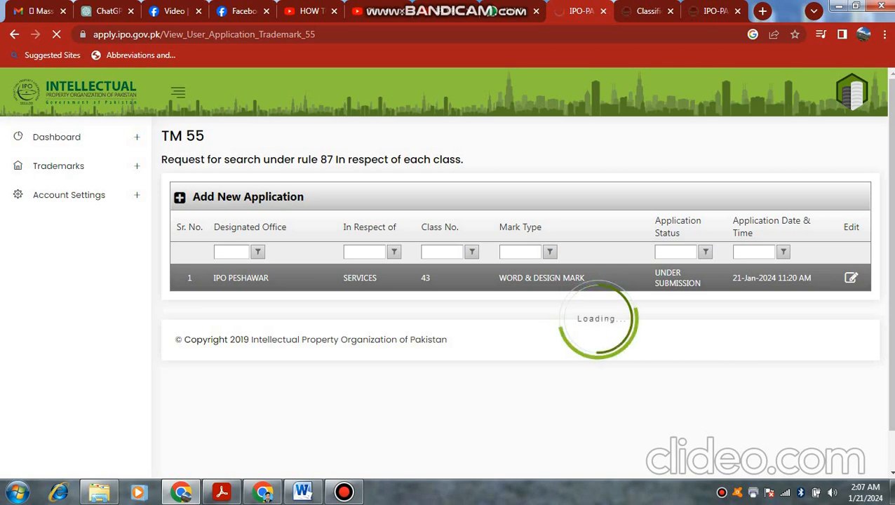
{"action": "scroll", "coordinate": [521, 281], "scroll_direction": "down", "scroll_amount": 1}
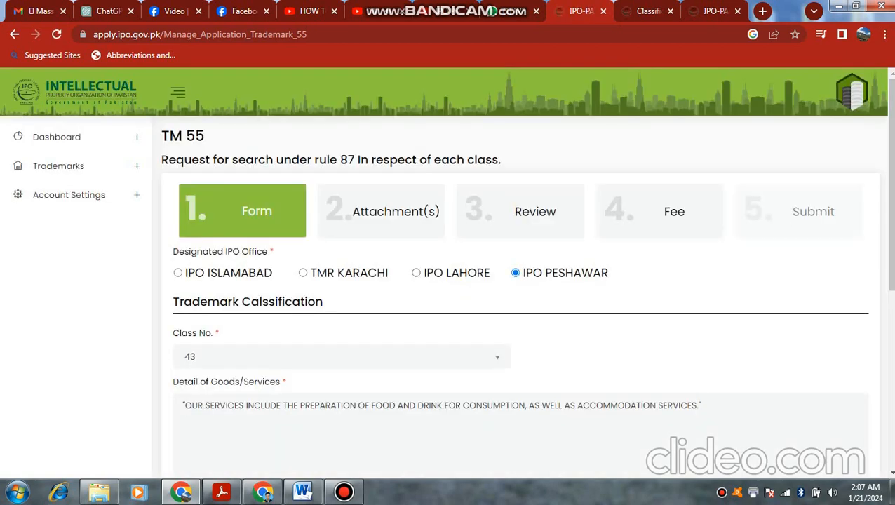
Set the designated IPO office of the application to TMR KARACHI.
{"action": "scroll", "coordinate": [381, 211], "scroll_direction": "down", "scroll_amount": 1}
{"action": "scroll", "coordinate": [381, 210], "scroll_direction": "up", "scroll_amount": 1}
{"action": "left_click", "coordinate": [516, 273]}
{"action": "left_click", "coordinate": [303, 273]}
Look through the available trademark class numbers and the text under Detail of Goods/Services.
{"action": "scroll", "coordinate": [519, 295], "scroll_direction": "down", "scroll_amount": 2}
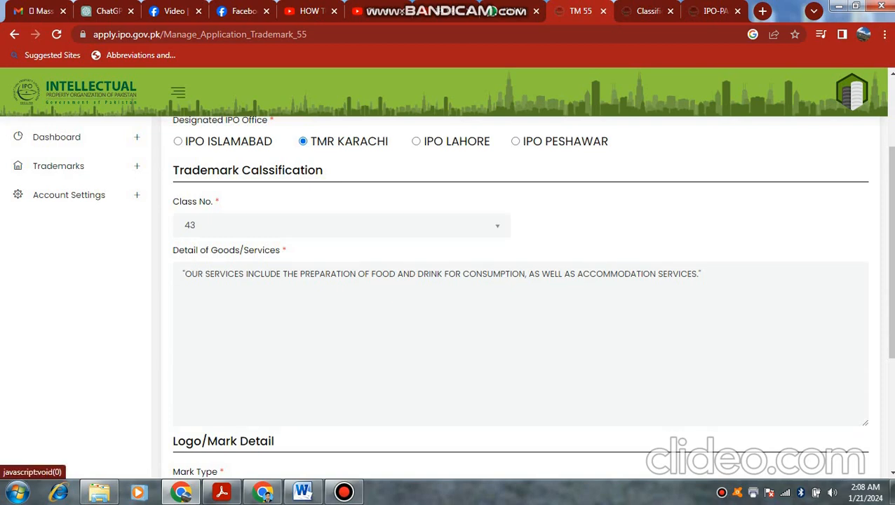
{"action": "left_click", "coordinate": [342, 226]}
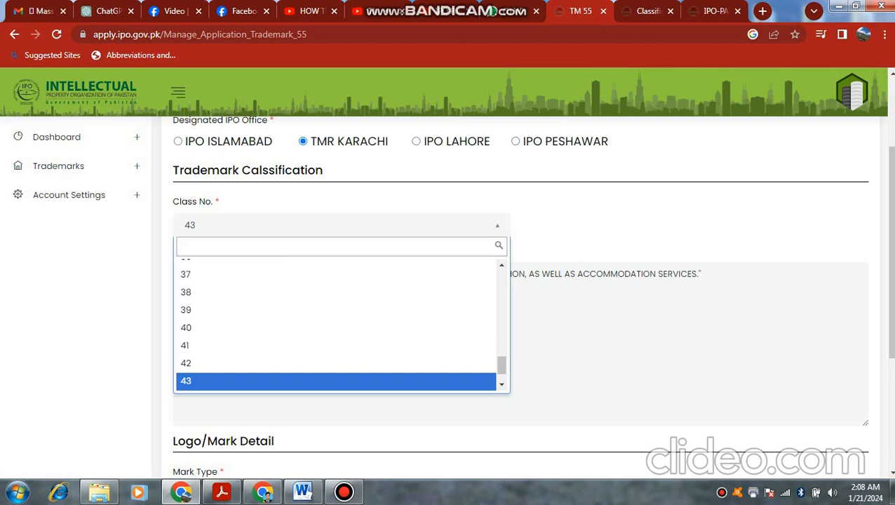
{"action": "left_click", "coordinate": [336, 381]}
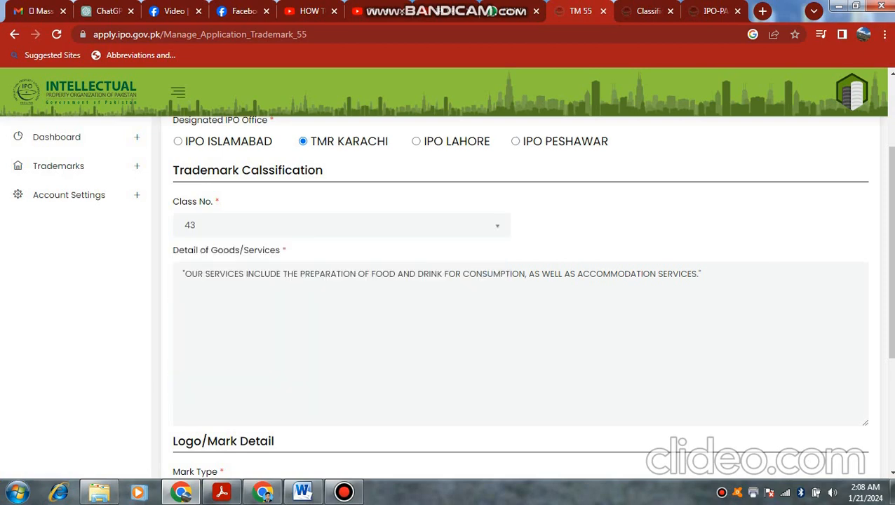
{"action": "left_click", "coordinate": [341, 226]}
{"action": "scroll", "coordinate": [335, 310], "scroll_direction": "down", "scroll_amount": 1}
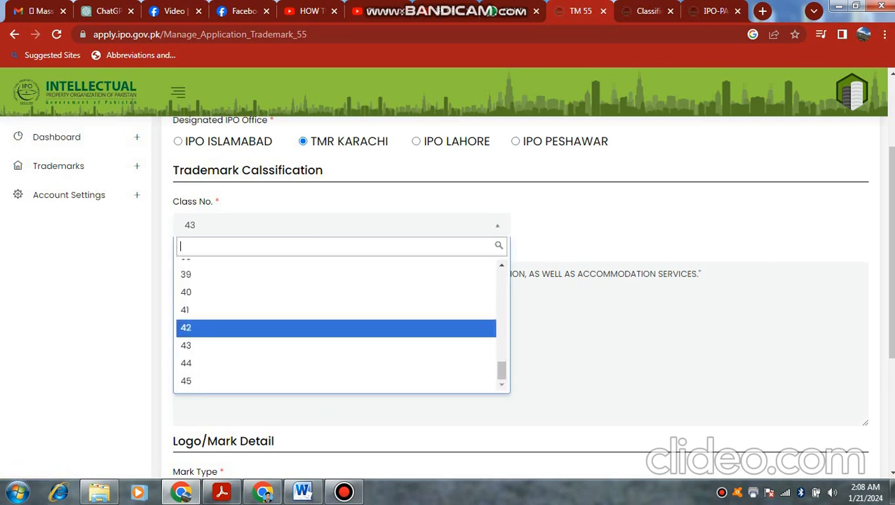
{"action": "scroll", "coordinate": [335, 365], "scroll_direction": "up", "scroll_amount": 4}
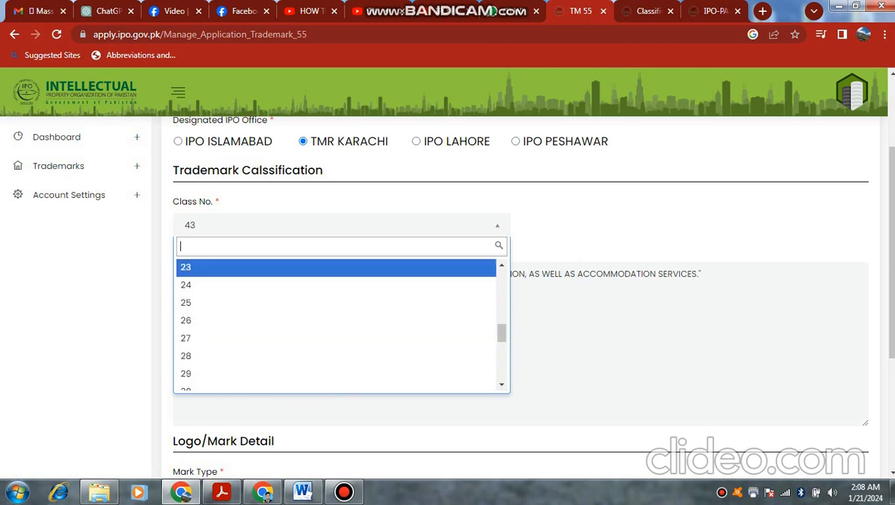
{"action": "left_click", "coordinate": [342, 225]}
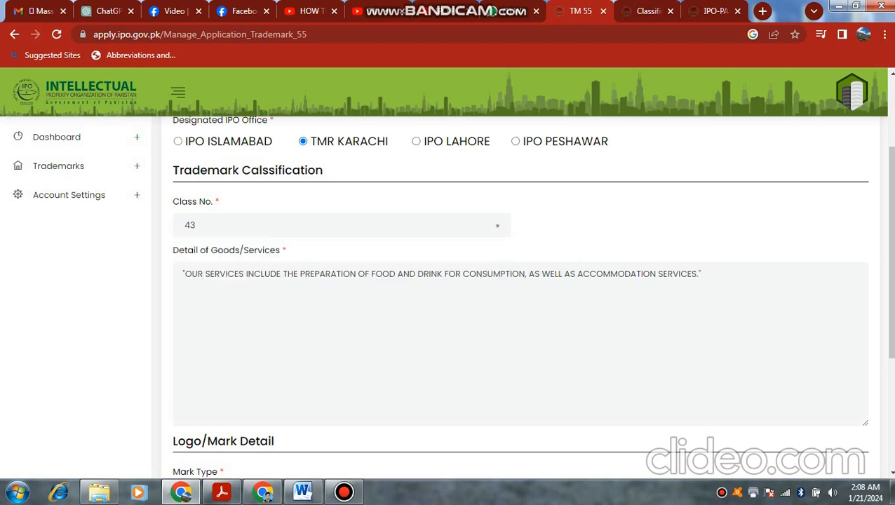
{"action": "left_click_drag", "start_coordinate": [691, 274], "coordinate": [512, 275]}
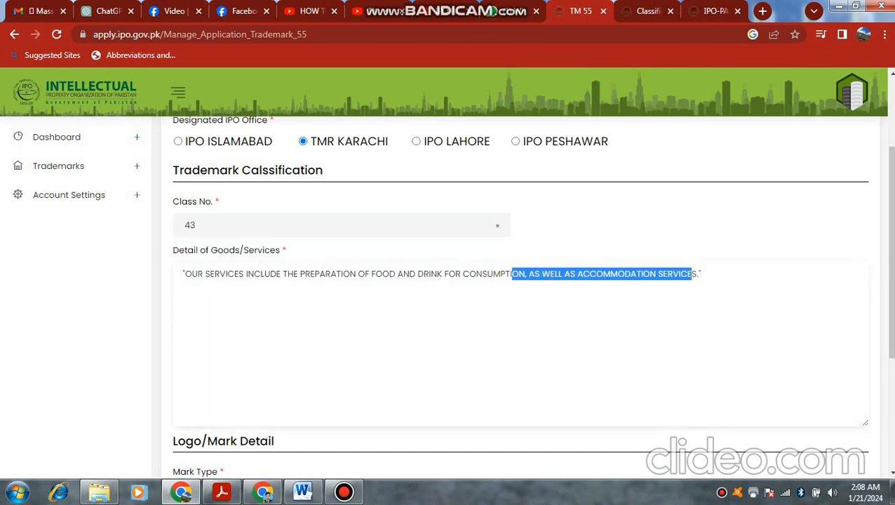
{"action": "left_click_drag", "start_coordinate": [191, 274], "coordinate": [436, 274]}
{"action": "left_click", "coordinate": [634, 274]}
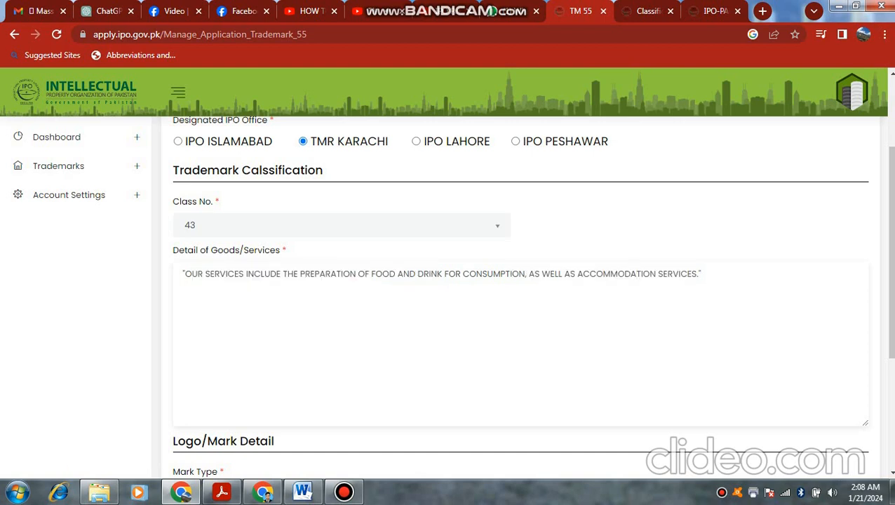
Set the trademark classification's Class No. to 3.
{"action": "left_click", "coordinate": [342, 226]}
{"action": "scroll", "coordinate": [336, 302], "scroll_direction": "up", "scroll_amount": 10}
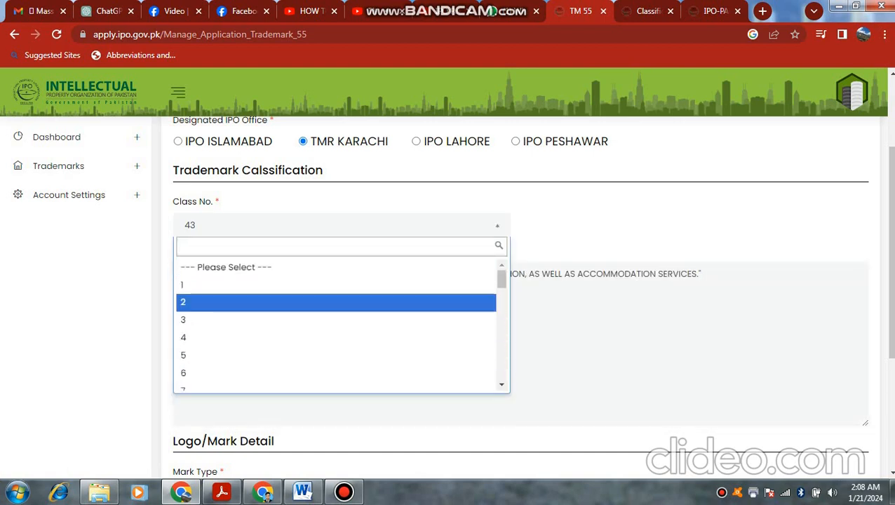
{"action": "scroll", "coordinate": [335, 303], "scroll_direction": "down", "scroll_amount": 2}
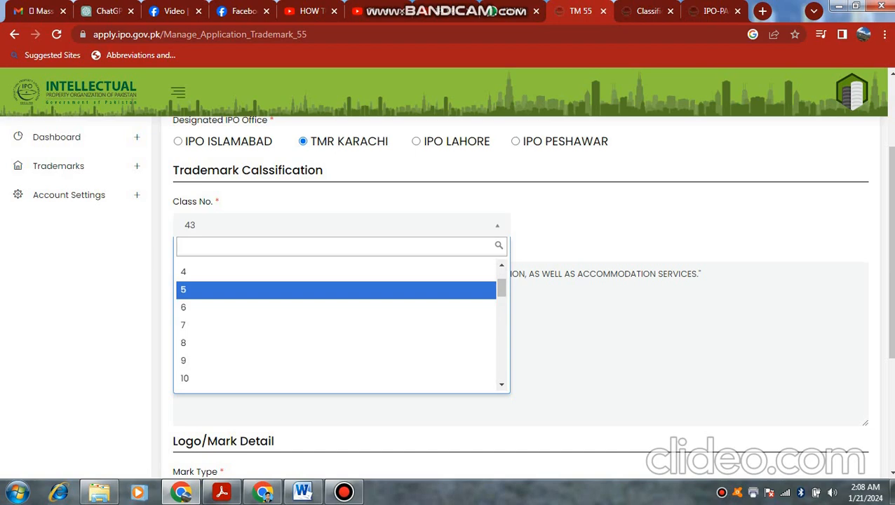
{"action": "scroll", "coordinate": [335, 302], "scroll_direction": "up", "scroll_amount": 2}
{"action": "left_click", "coordinate": [335, 321]}
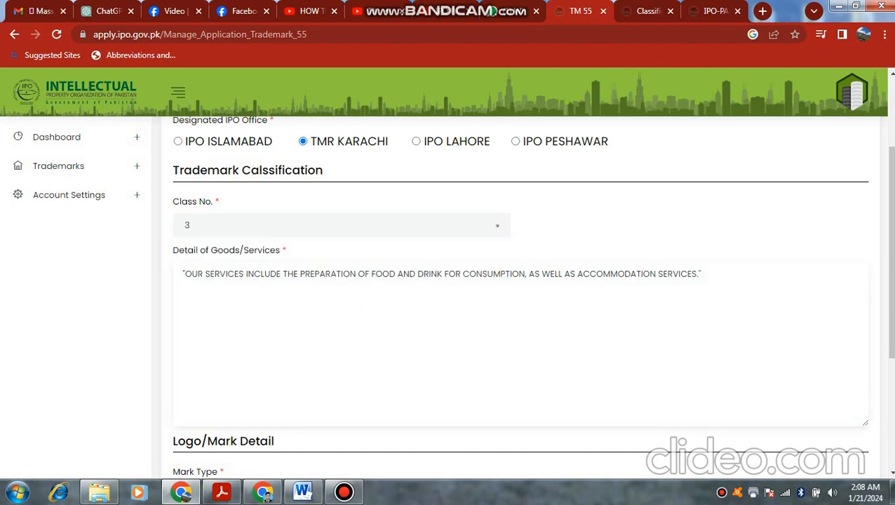
Look up the Class 3 goods on the Classification Summary page and open their detailed PDF list.
{"action": "key", "text": "ctrl+Tab"}
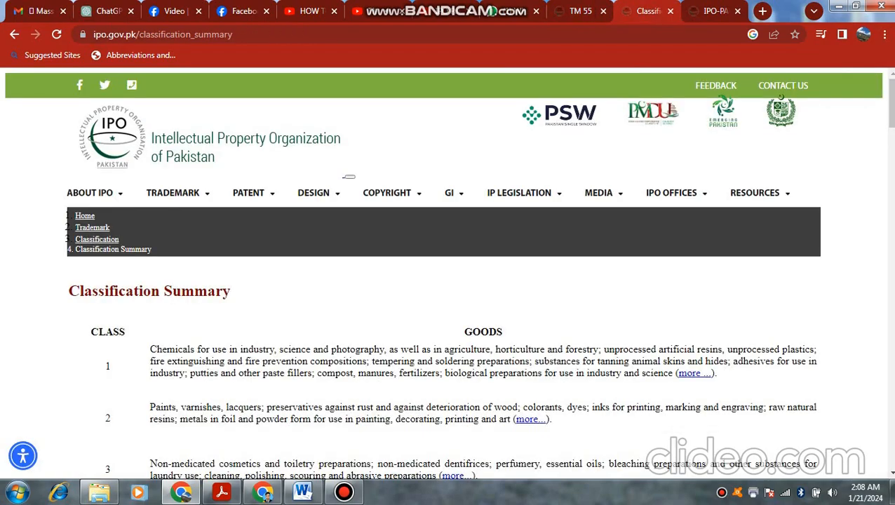
{"action": "scroll", "coordinate": [349, 177], "scroll_direction": "down", "scroll_amount": 3}
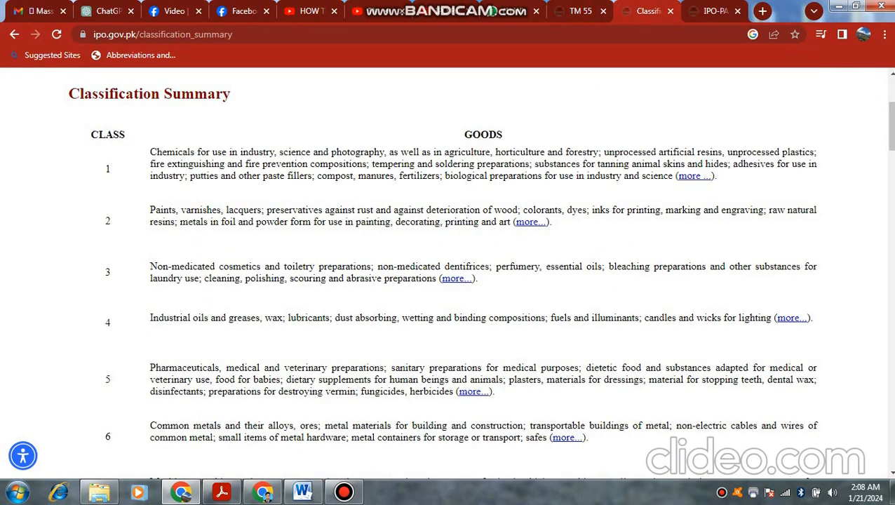
{"action": "left_click_drag", "start_coordinate": [150, 267], "coordinate": [151, 295]}
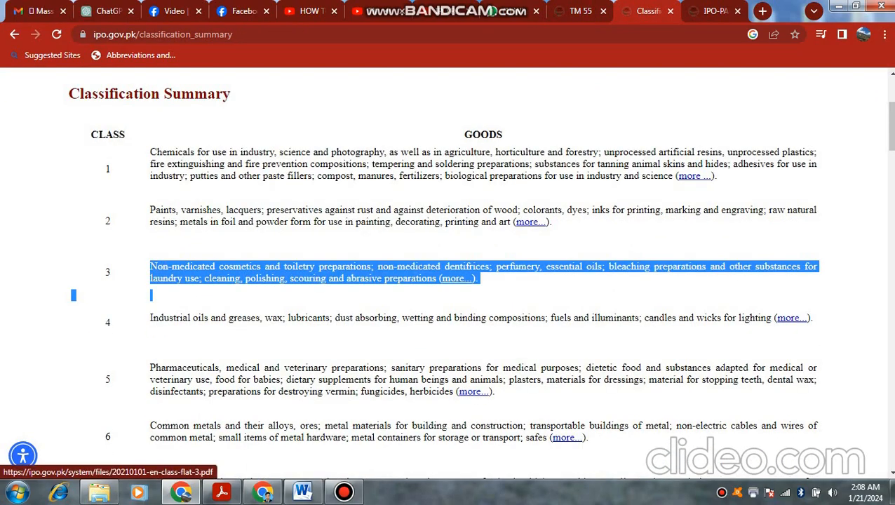
{"action": "left_click", "coordinate": [457, 278]}
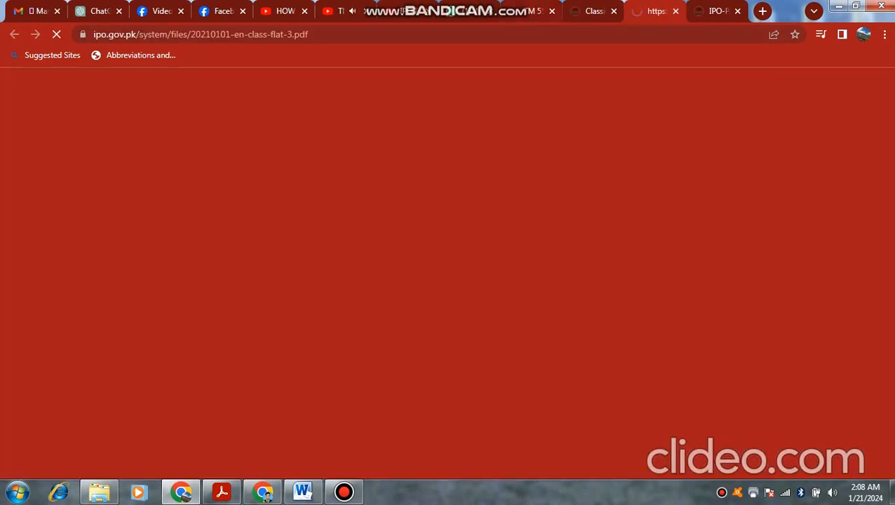
Return to the TM 55 form, keep WORD & DESIGN MARK as the Mark Type, and continue to the Attachment(s) stage.
{"action": "left_click", "coordinate": [532, 11]}
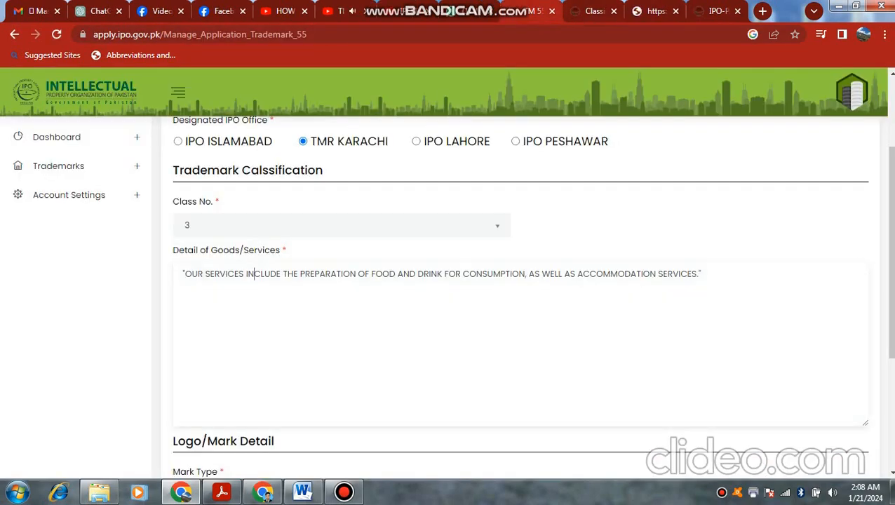
{"action": "scroll", "coordinate": [325, 274], "scroll_direction": "down", "scroll_amount": 5}
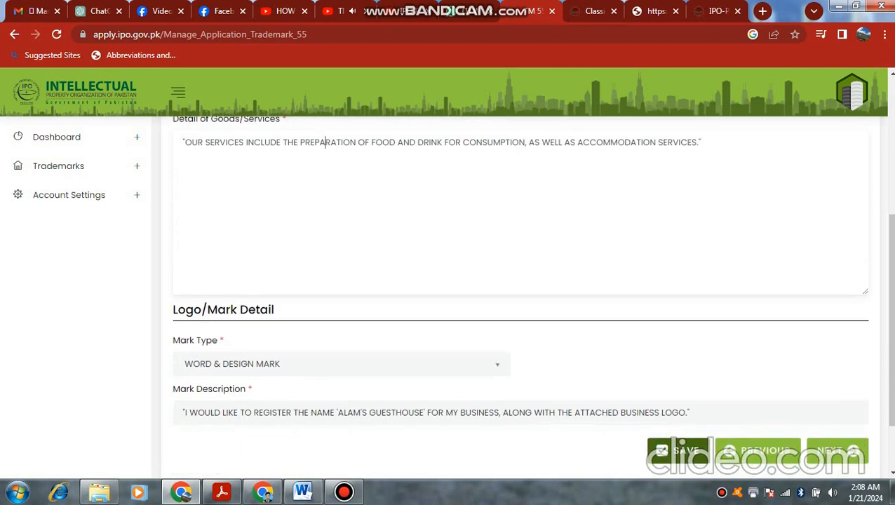
{"action": "left_click", "coordinate": [341, 299]}
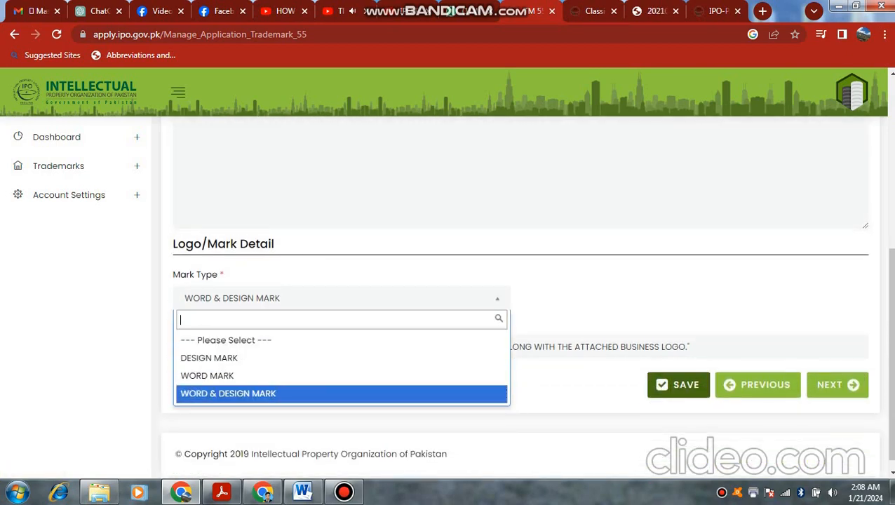
{"action": "left_click", "coordinate": [229, 393]}
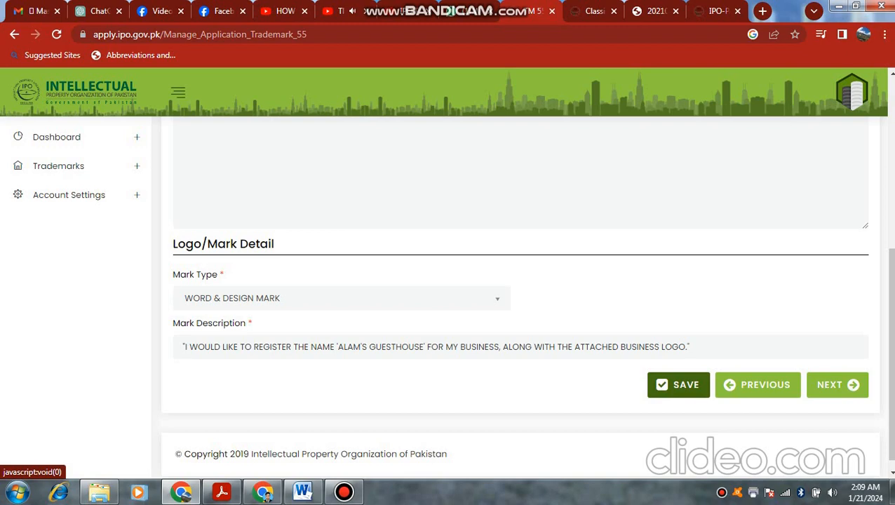
{"action": "left_click", "coordinate": [838, 385]}
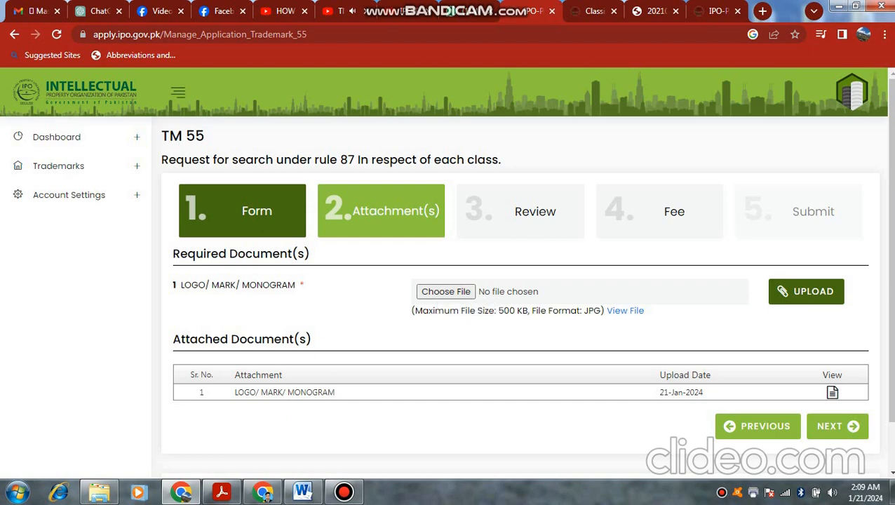
View the uploaded LOGO/ MARK/ MONOGRAM file and return to the Attachment(s) stage of the application.
{"action": "scroll", "coordinate": [527, 281], "scroll_direction": "down", "scroll_amount": 1}
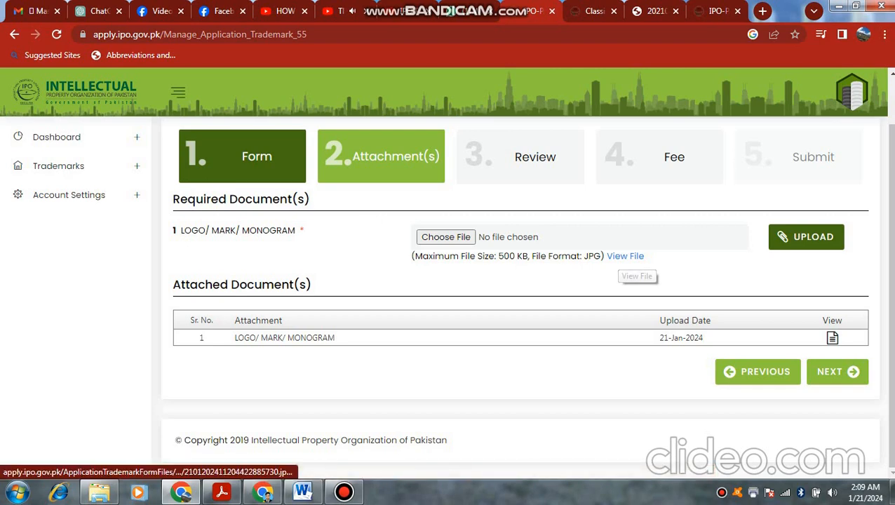
{"action": "left_click", "coordinate": [626, 257]}
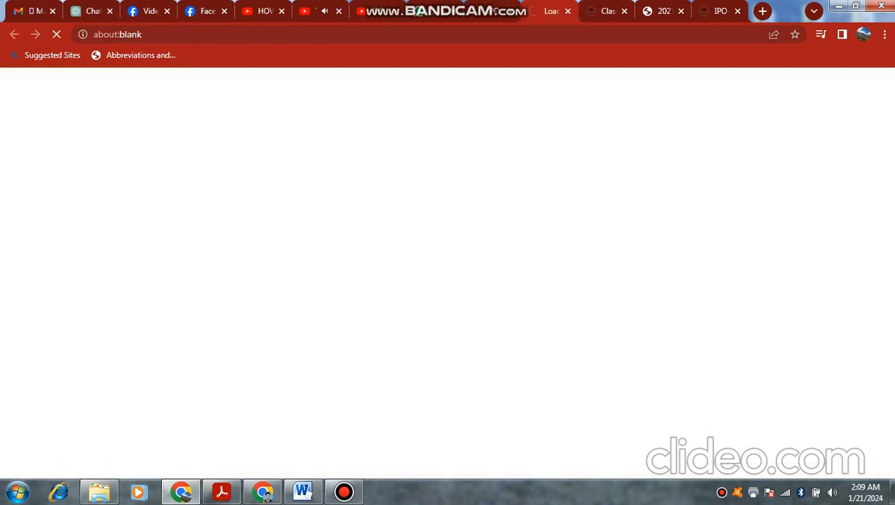
{"action": "left_click", "coordinate": [494, 11]}
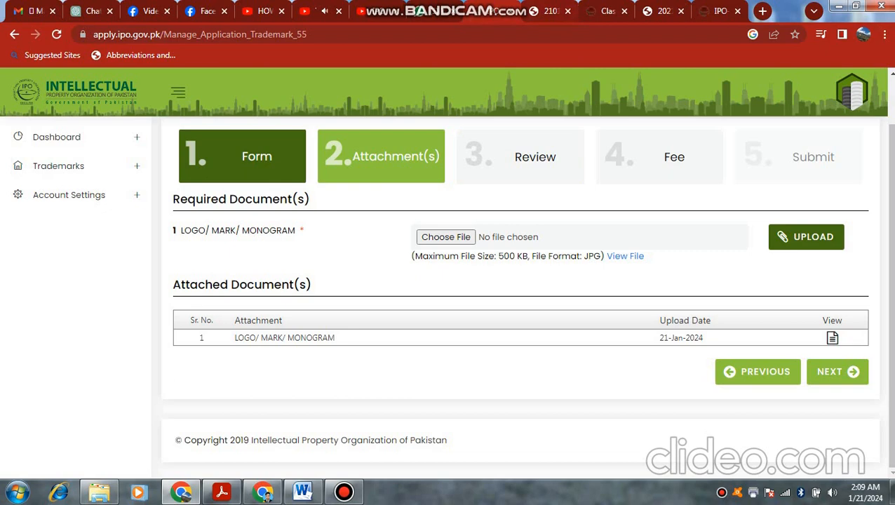
{"action": "left_click", "coordinate": [549, 11]}
{"action": "left_click", "coordinate": [494, 11]}
{"action": "scroll", "coordinate": [519, 281], "scroll_direction": "up", "scroll_amount": 2}
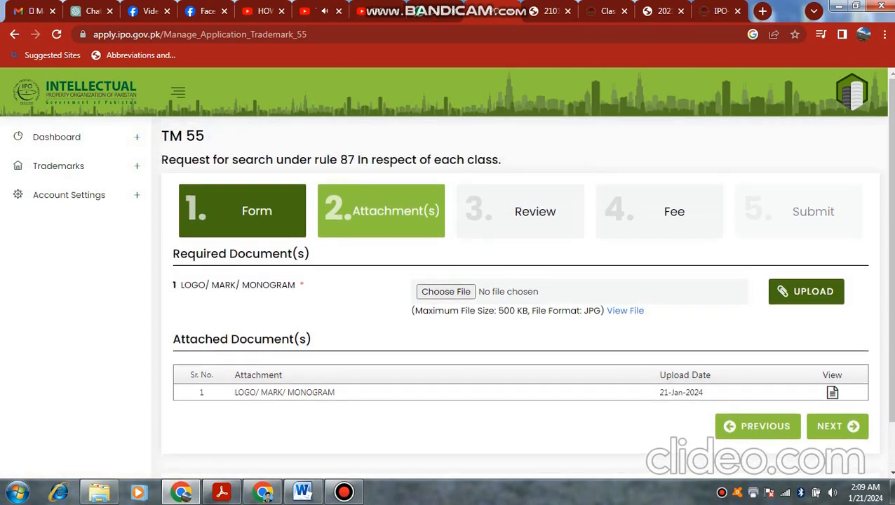
Proceed to the Review stage, read through the TM 55 search request, and continue to the Fee stage.
{"action": "left_click", "coordinate": [838, 426]}
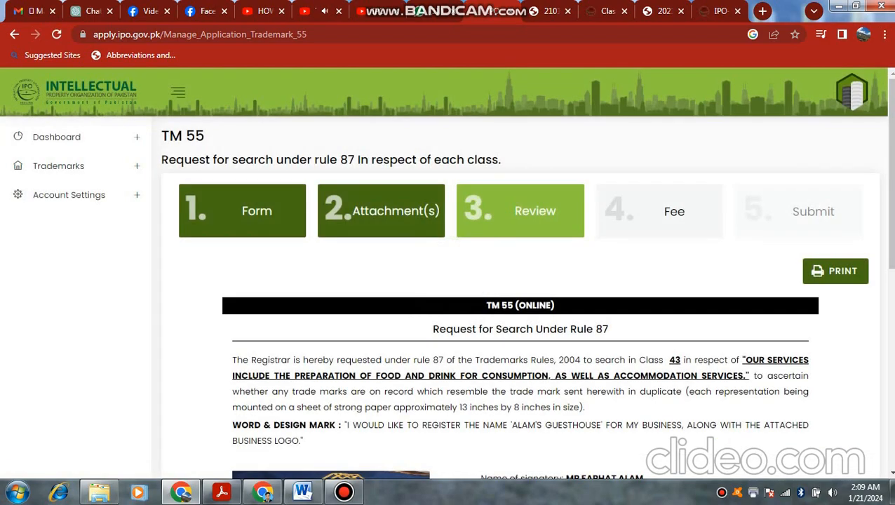
{"action": "scroll", "coordinate": [519, 280], "scroll_direction": "down", "scroll_amount": 2}
{"action": "scroll", "coordinate": [520, 281], "scroll_direction": "up", "scroll_amount": 2}
{"action": "scroll", "coordinate": [519, 281], "scroll_direction": "down", "scroll_amount": 6}
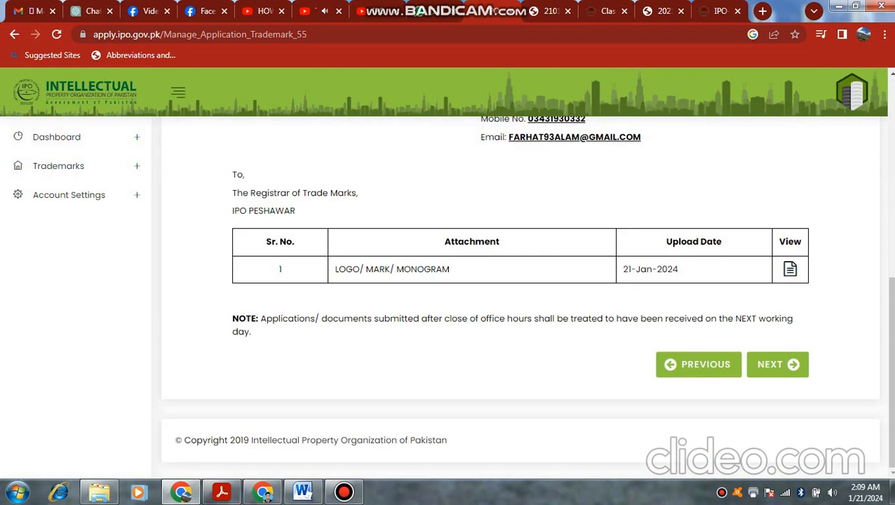
{"action": "left_click", "coordinate": [777, 364]}
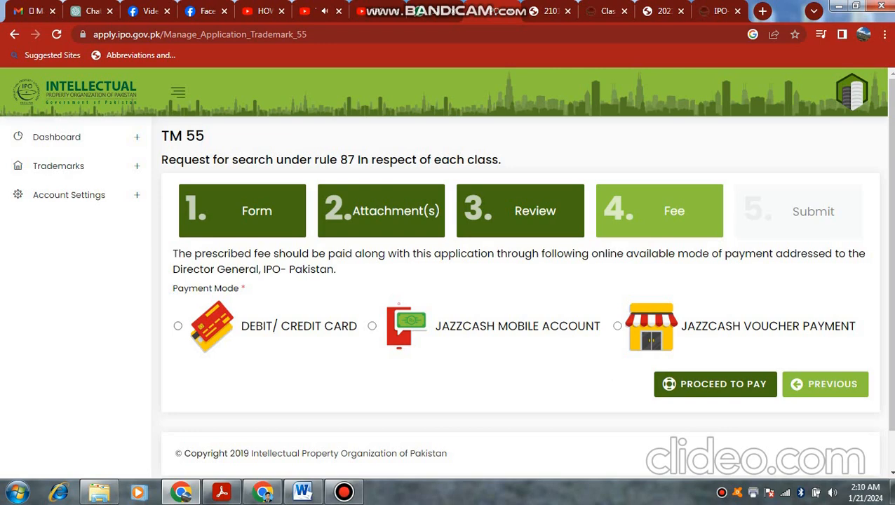
Examine the payment modes offered for the application fee and dismiss the Windows color scheme message.
{"action": "scroll", "coordinate": [525, 277], "scroll_direction": "down", "scroll_amount": 1}
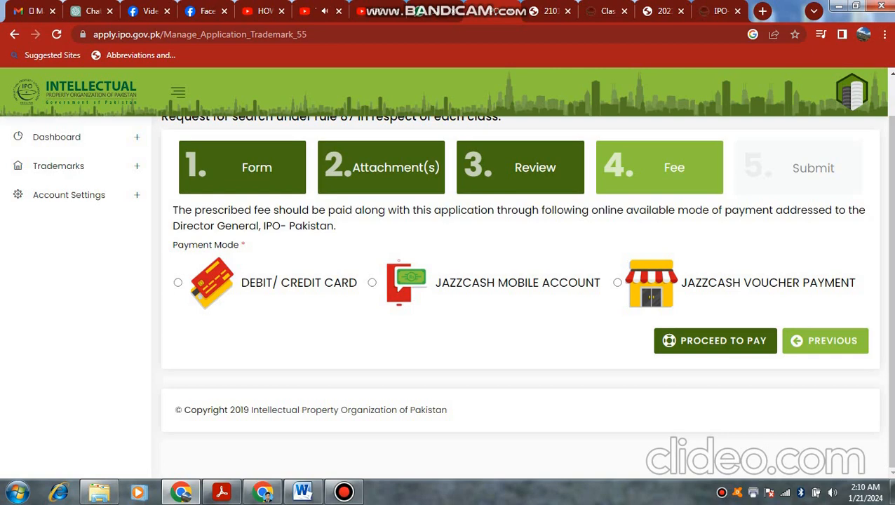
{"action": "scroll", "coordinate": [526, 281], "scroll_direction": "up", "scroll_amount": 1}
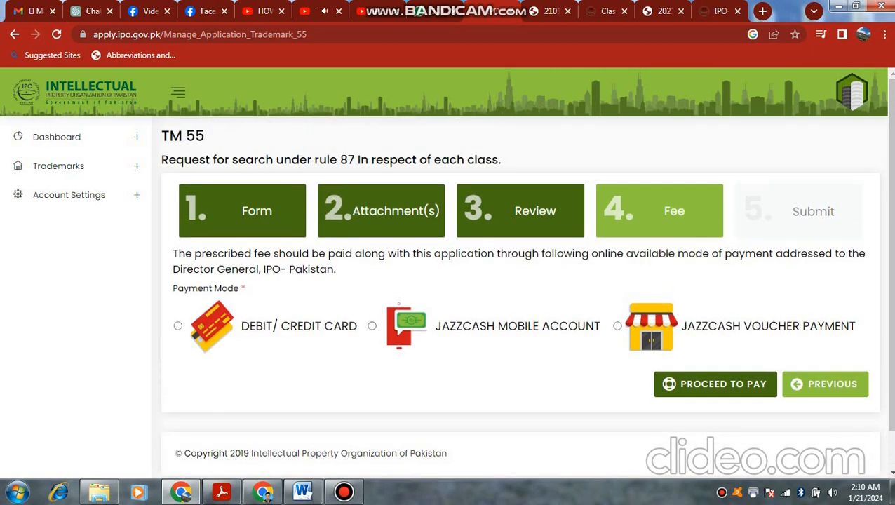
{"action": "scroll", "coordinate": [526, 281], "scroll_direction": "down", "scroll_amount": 1}
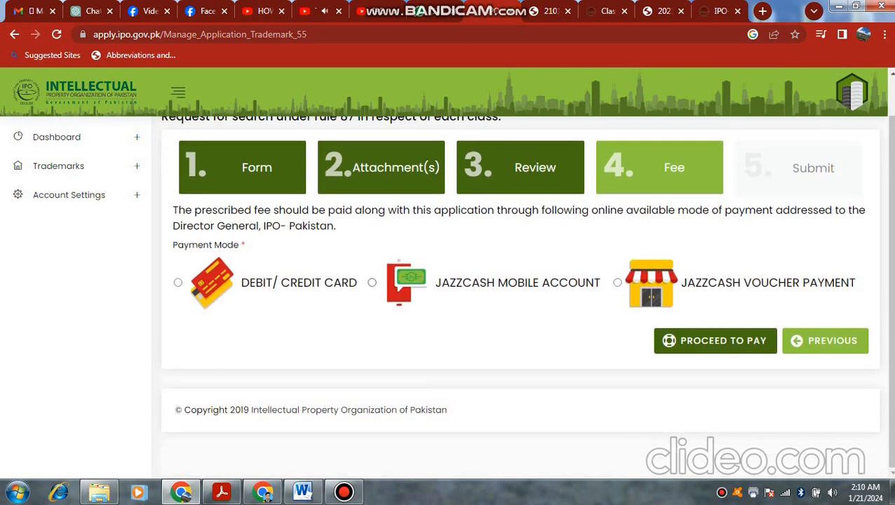
{"action": "scroll", "coordinate": [526, 281], "scroll_direction": "up", "scroll_amount": 1}
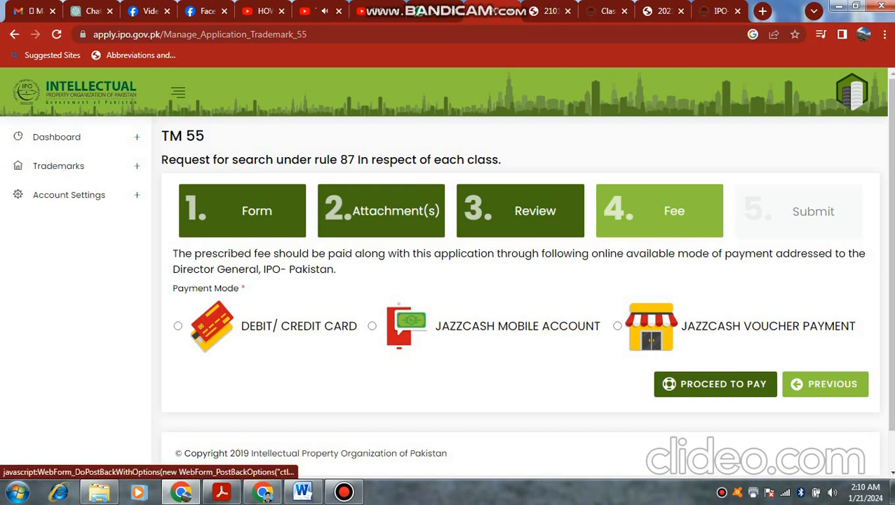
{"action": "scroll", "coordinate": [521, 294], "scroll_direction": "down", "scroll_amount": 1}
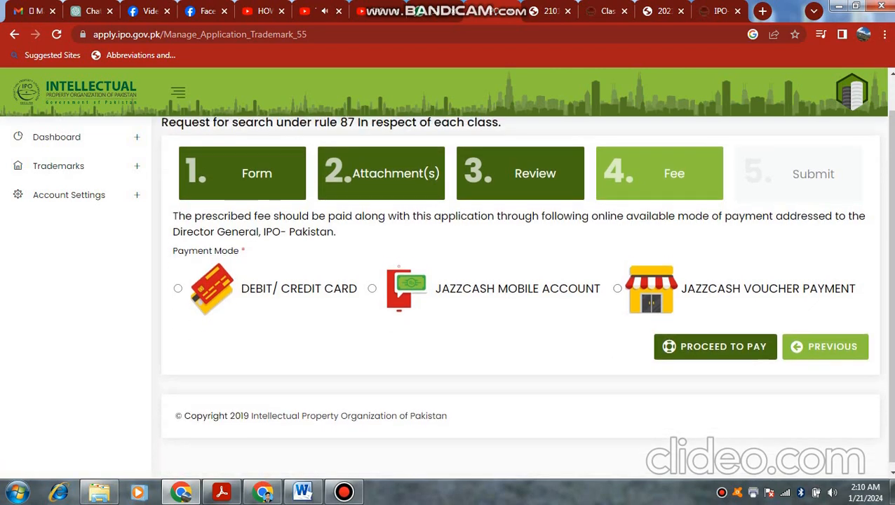
{"action": "scroll", "coordinate": [520, 295], "scroll_direction": "up", "scroll_amount": 1}
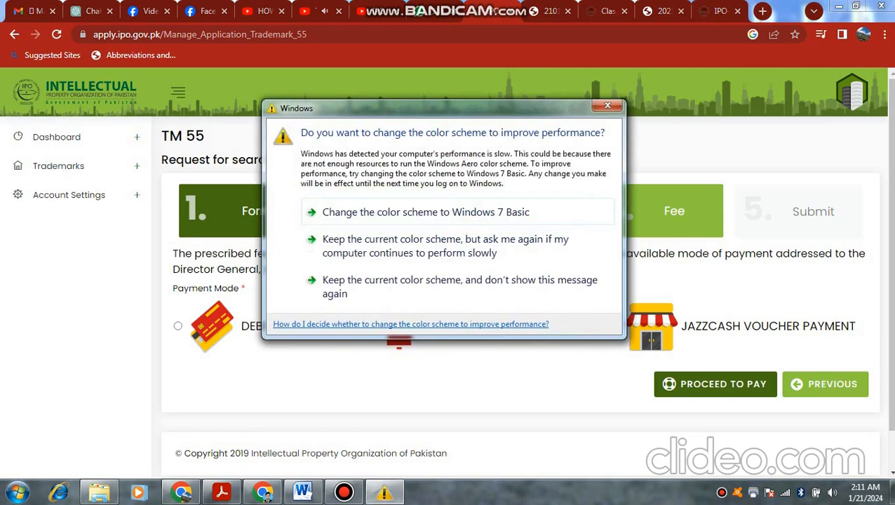
{"action": "left_click", "coordinate": [608, 105]}
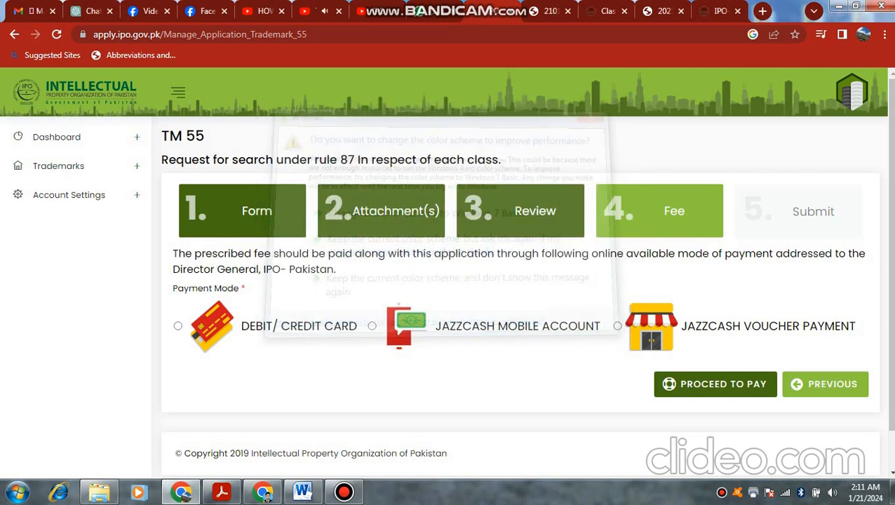